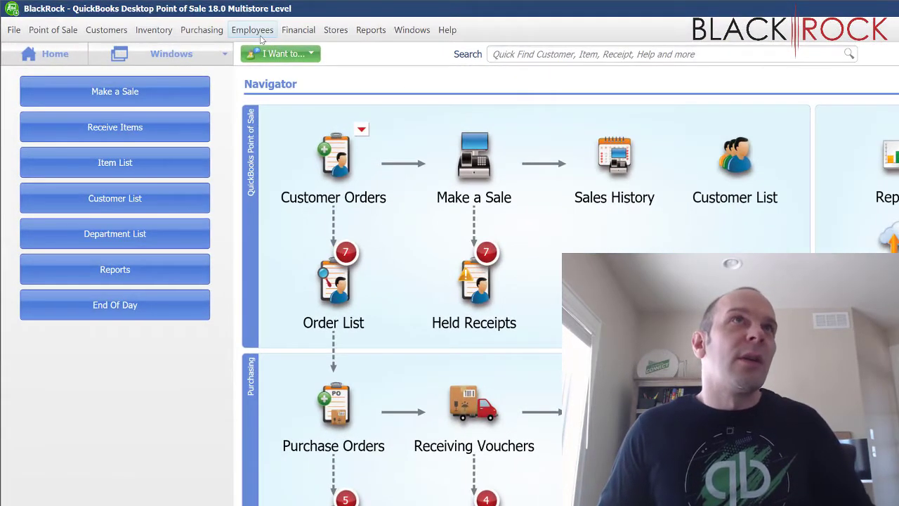
- Open the employee security rights and filter the view to the Reports rights
click(178, 22)
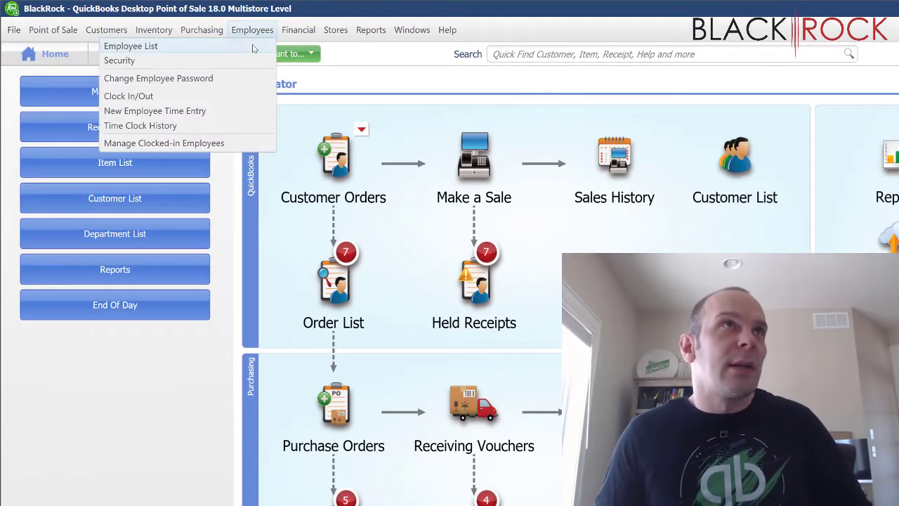
click(245, 60)
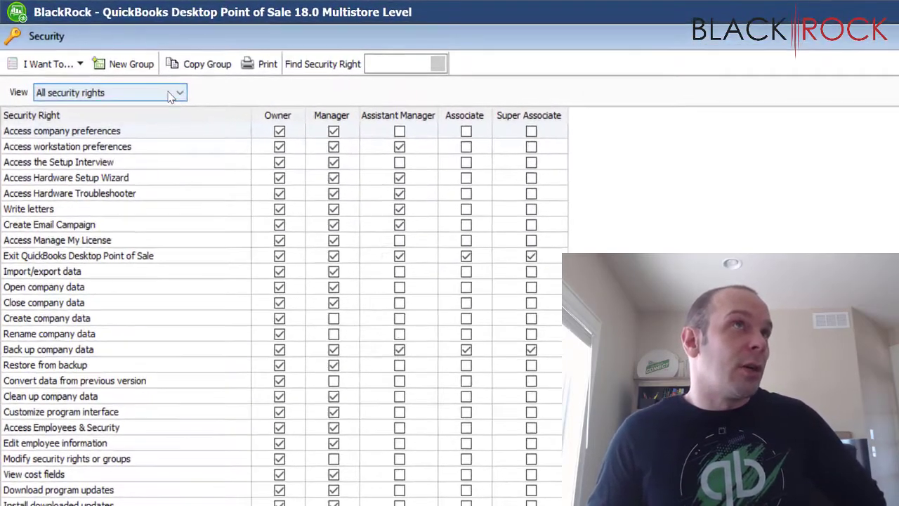
click(126, 66)
scroll(132, 184, down, 2)
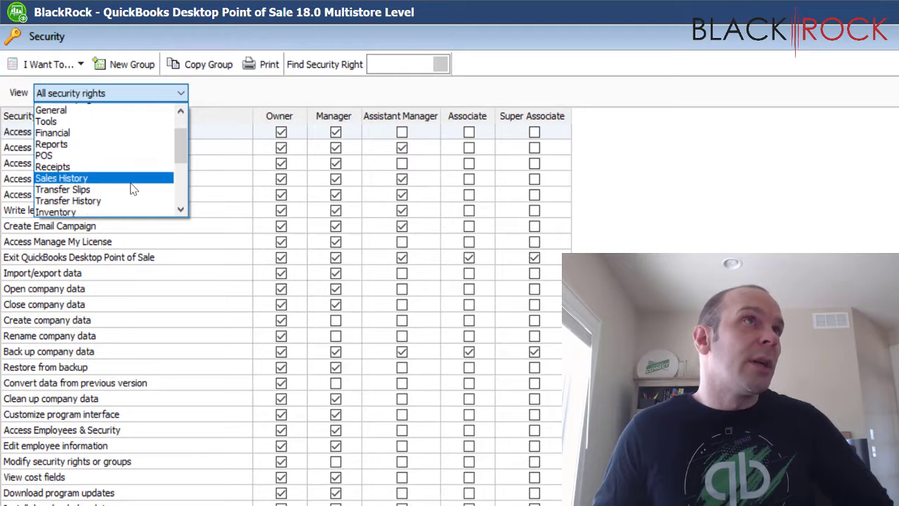
click(110, 122)
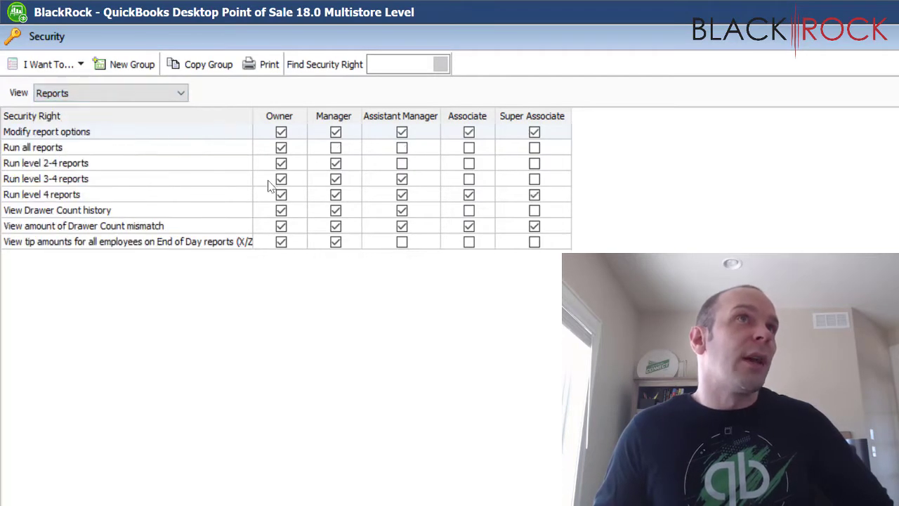
- Examine which employee groups may run all reports, level 2-4, level 3-4 and level 4 reports
click(55, 149)
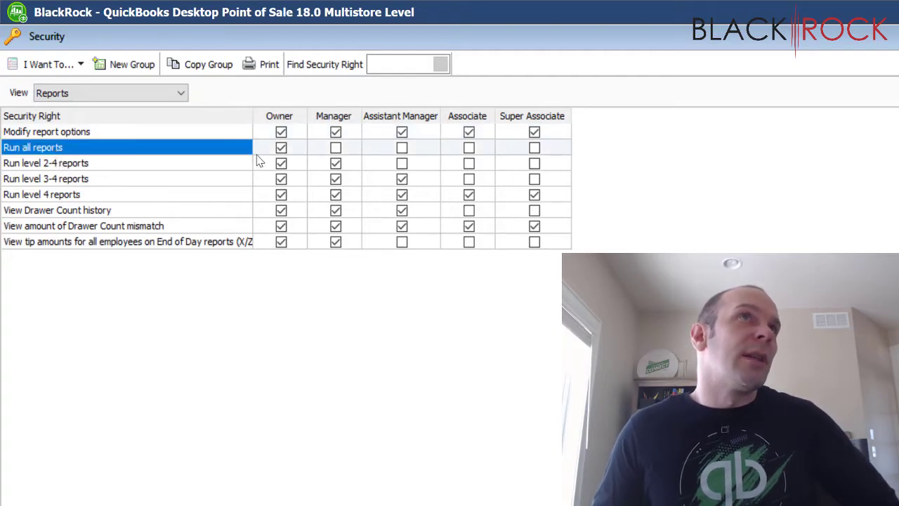
click(72, 166)
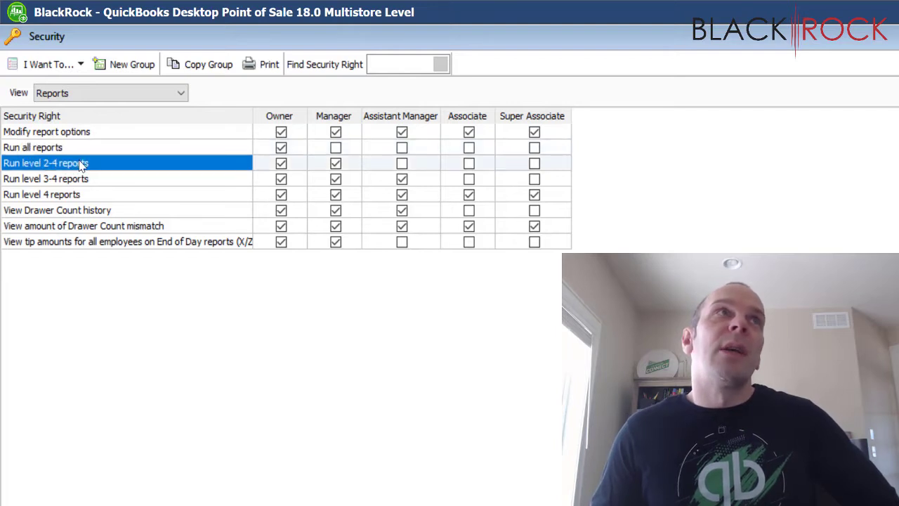
click(112, 178)
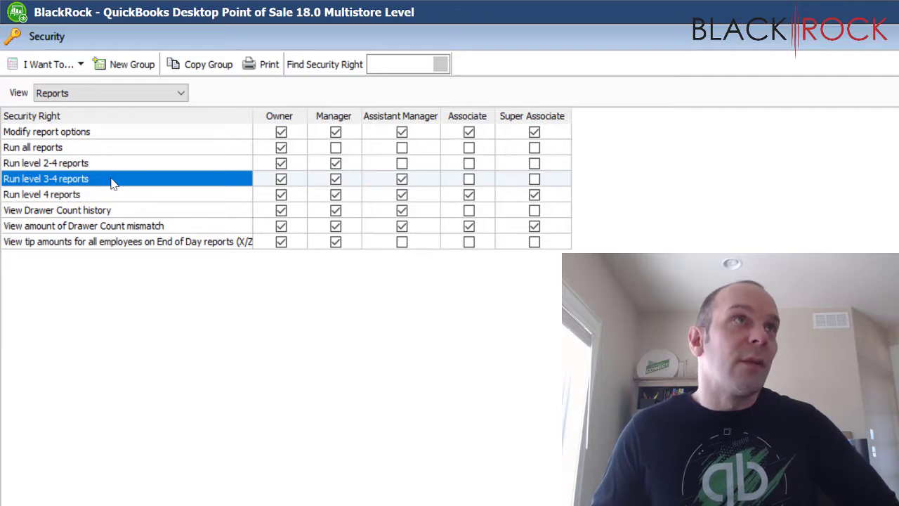
click(105, 195)
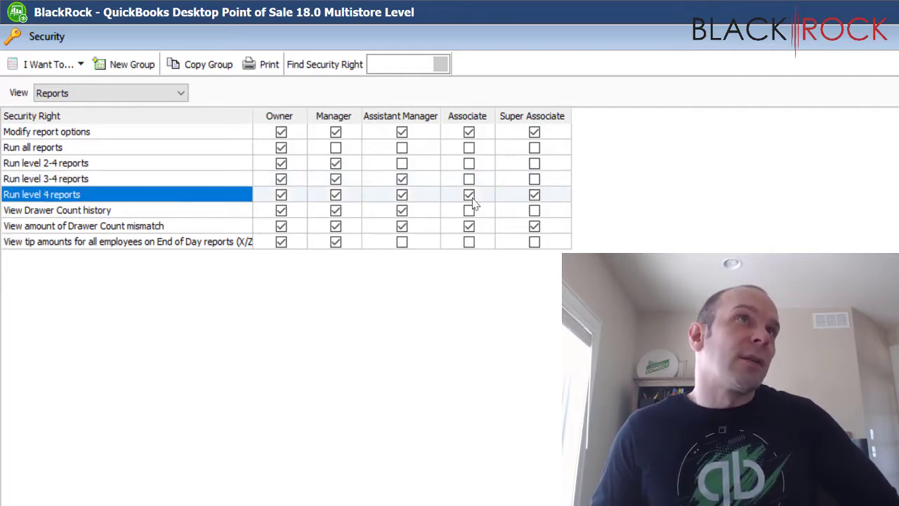
click(158, 169)
click(157, 180)
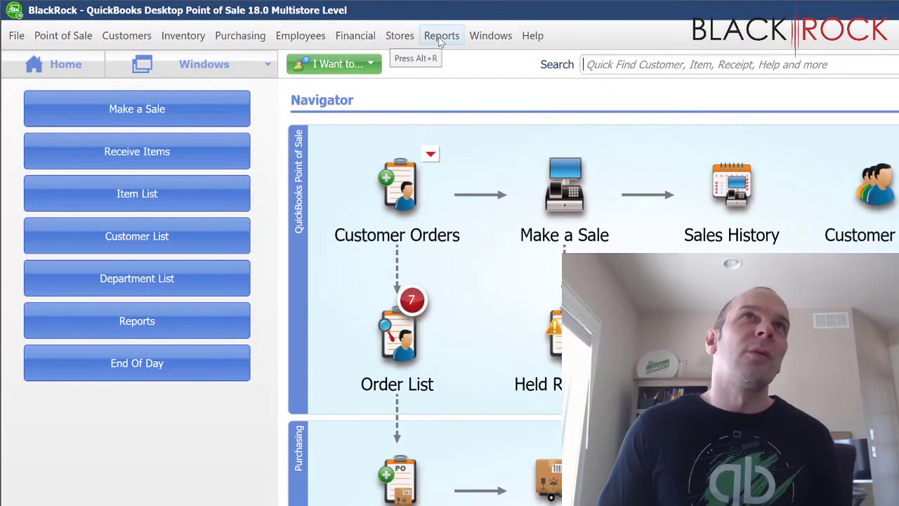
- Open the Report Center's list of all reports and run the Item Summary report from General Sales
click(438, 37)
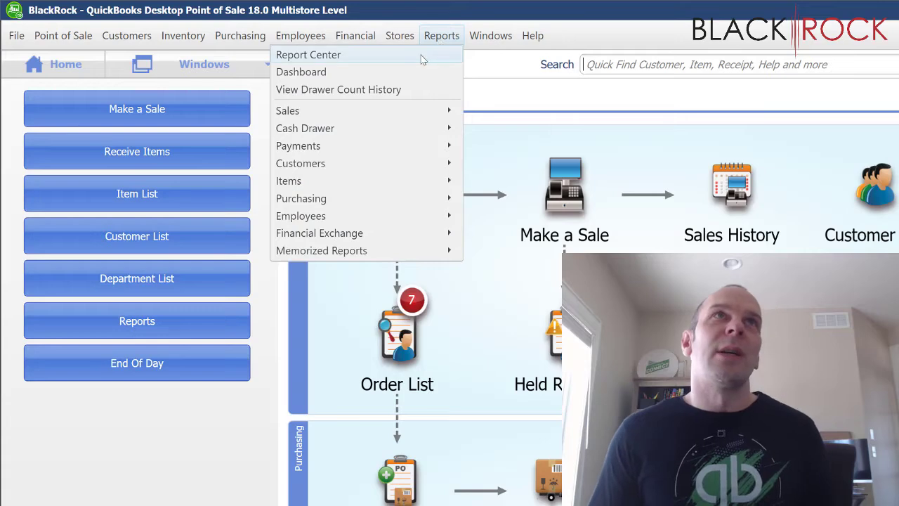
click(422, 56)
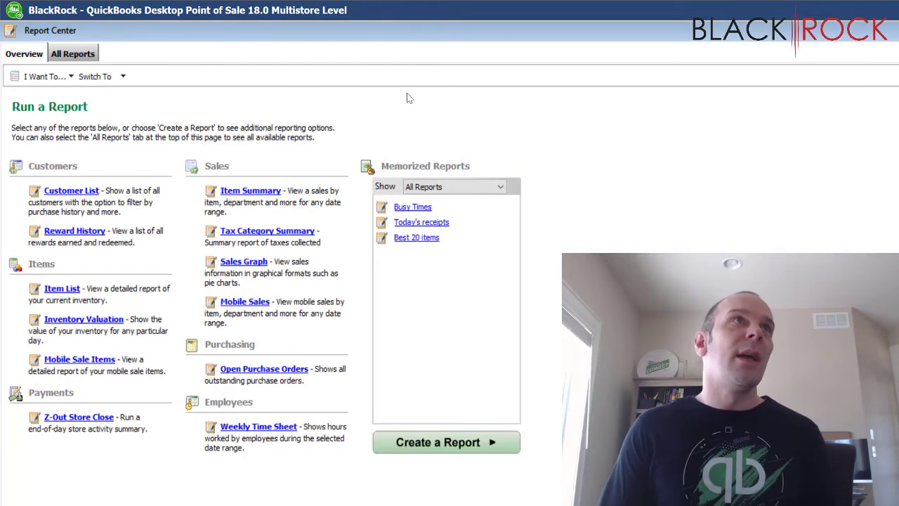
click(78, 54)
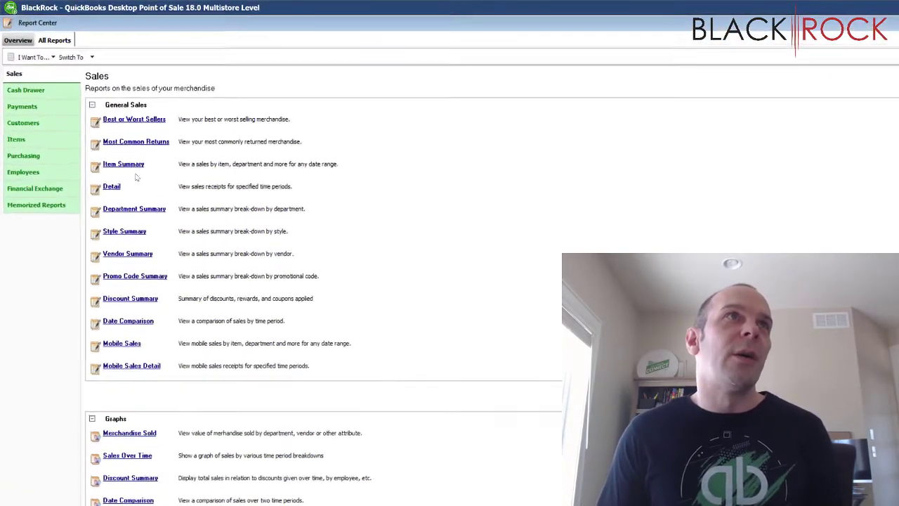
click(198, 244)
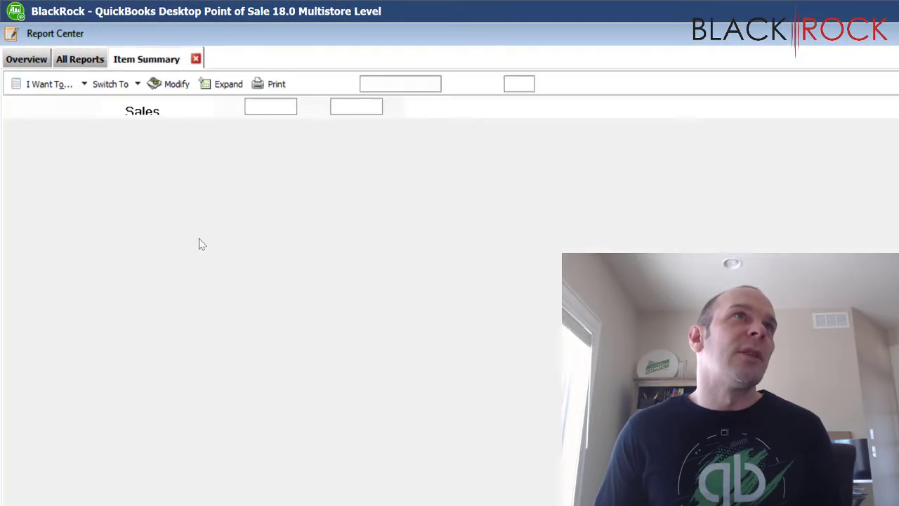
- Run the Tip Summary report from the Employees report category
click(78, 59)
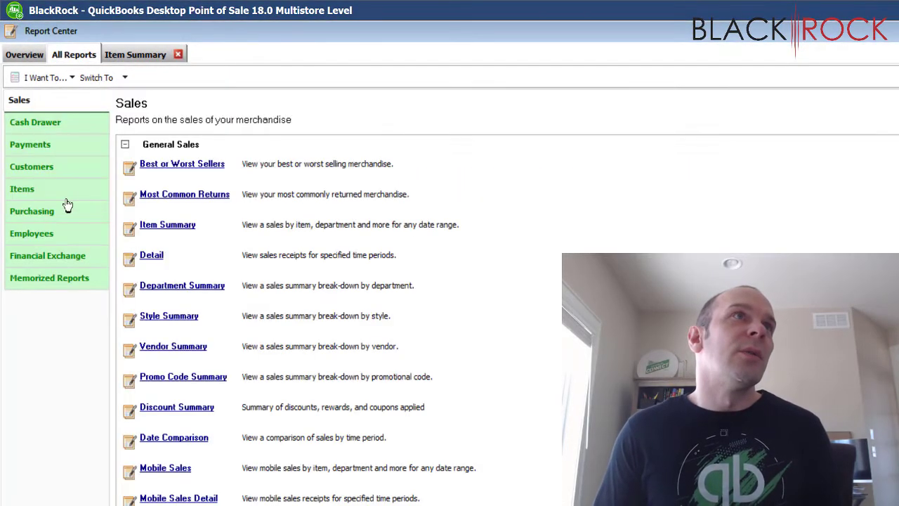
click(53, 236)
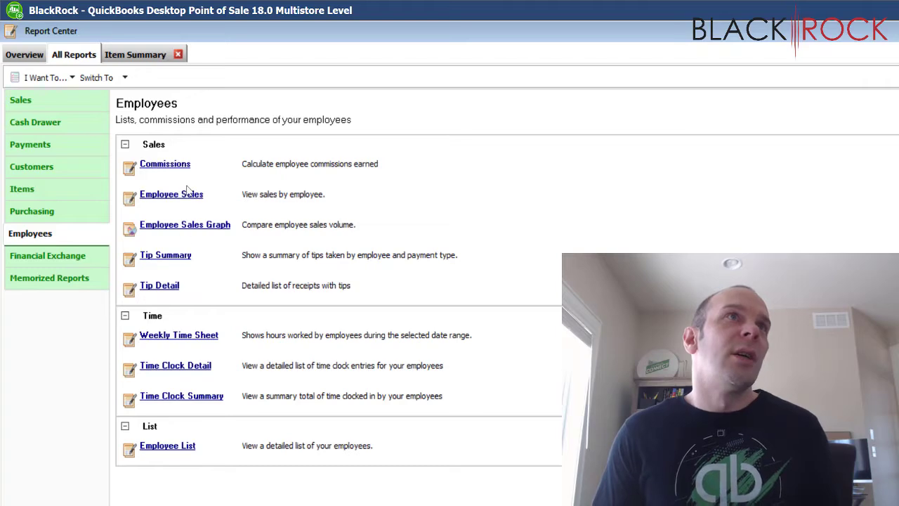
click(180, 257)
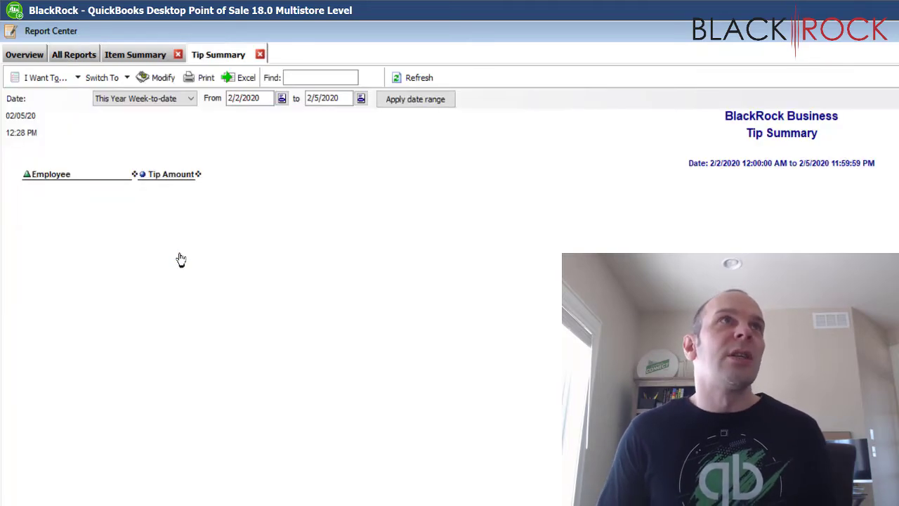
- Run the List of Checks report from the Payments report category
click(80, 58)
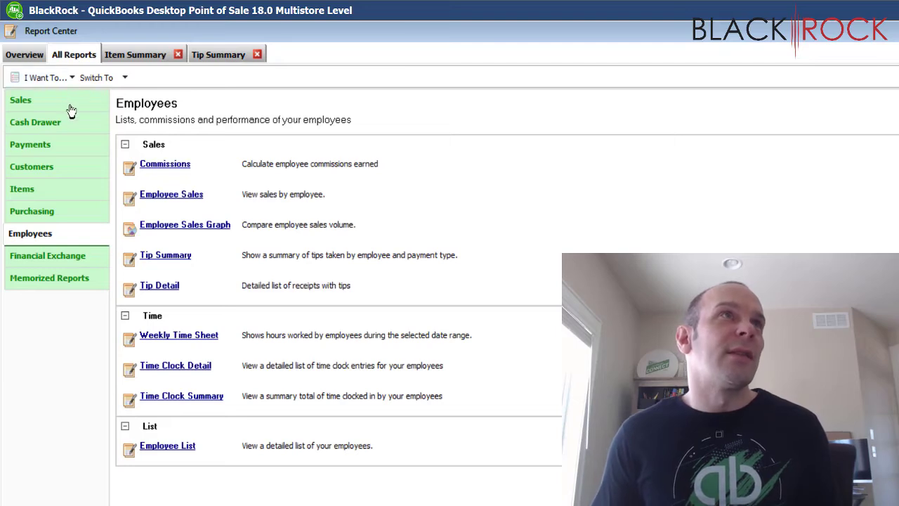
click(50, 145)
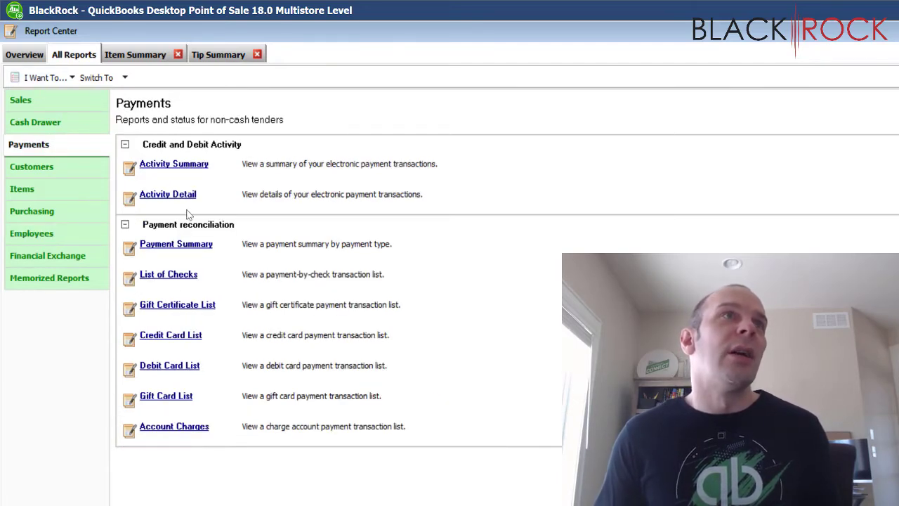
click(178, 281)
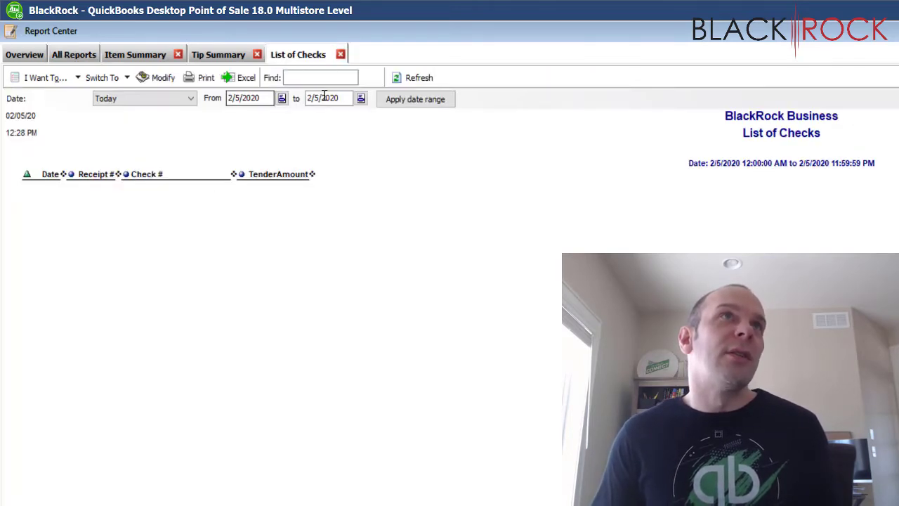
- Run the Customer Sales report from the Customers report category
click(74, 54)
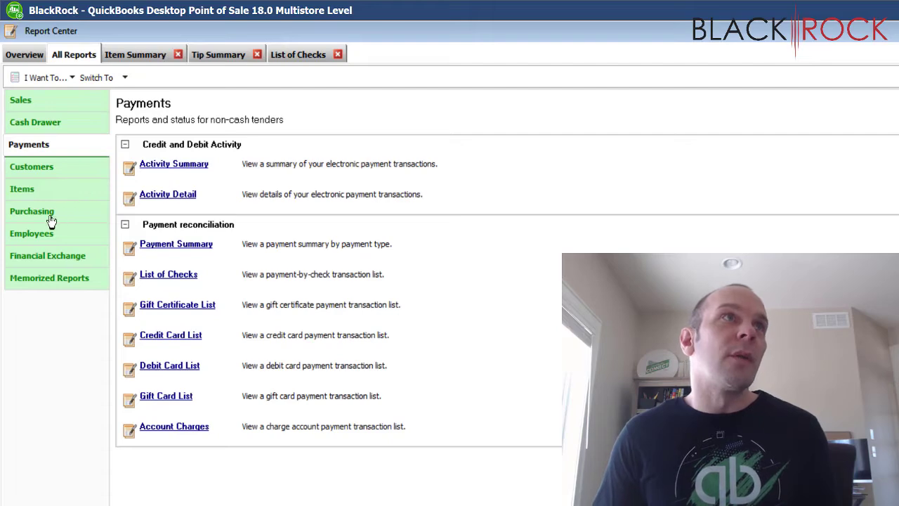
click(51, 166)
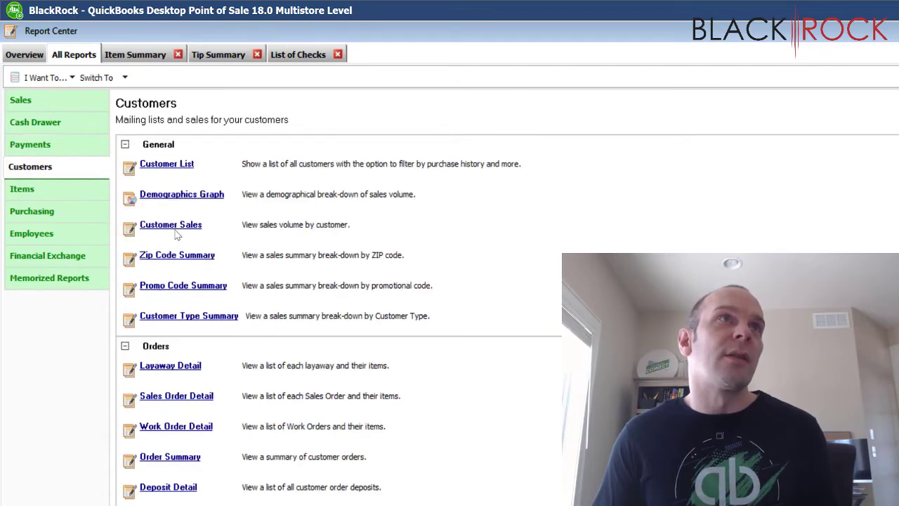
click(178, 227)
- Run the Z-Out Store Close report from the Cash Drawer report category
click(82, 56)
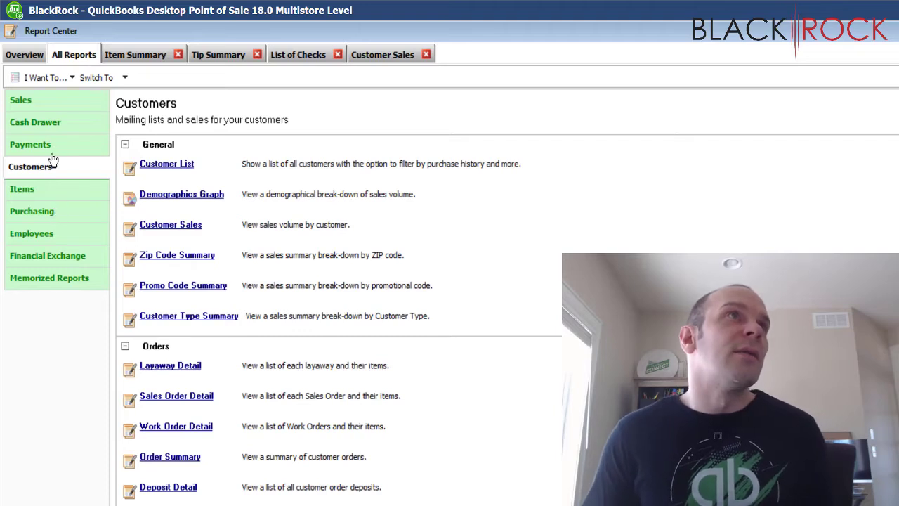
click(54, 126)
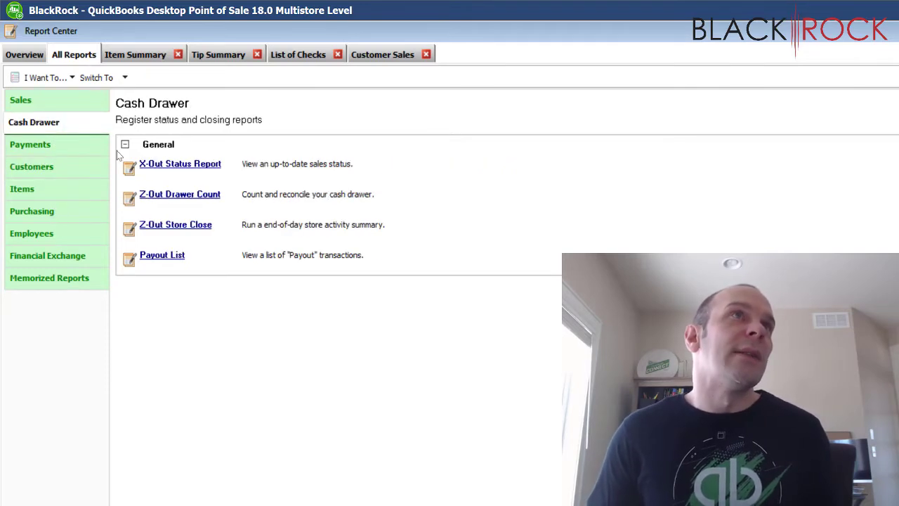
click(157, 229)
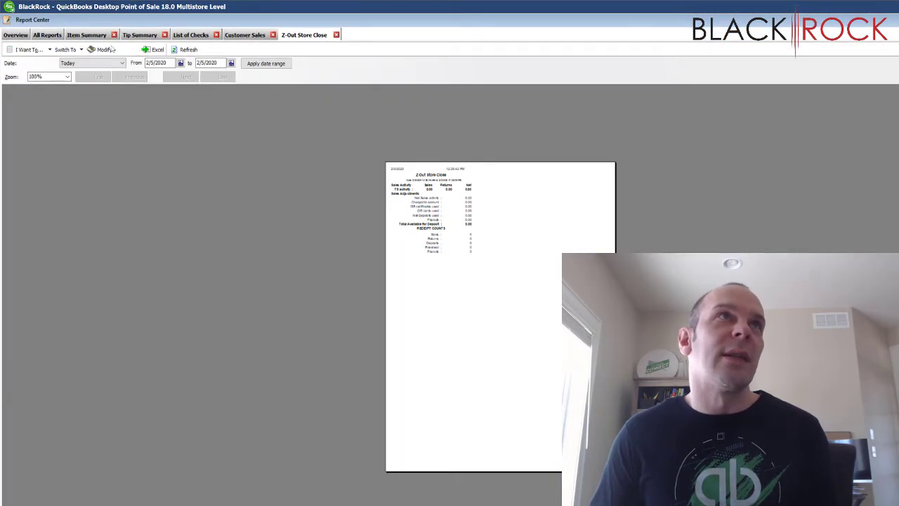
- Check the access level assigned to the Item Summary report, leaving its settings without saving
click(95, 36)
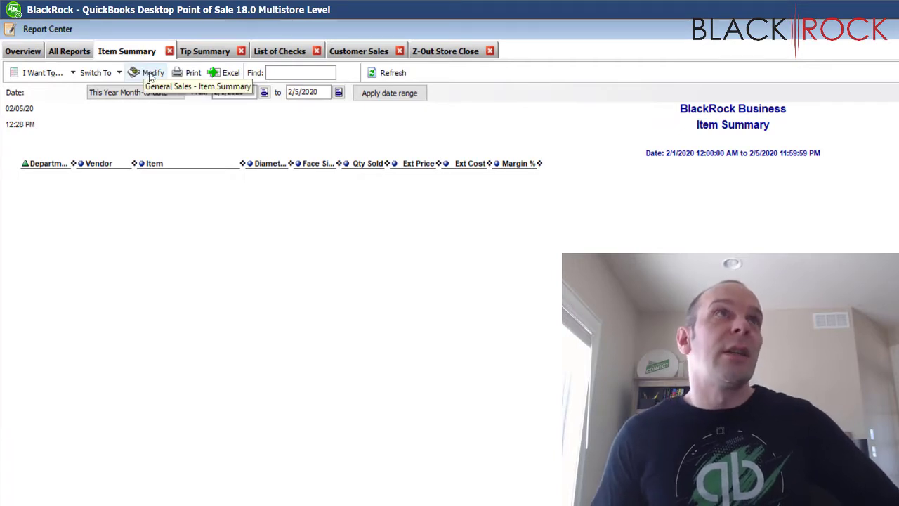
click(150, 73)
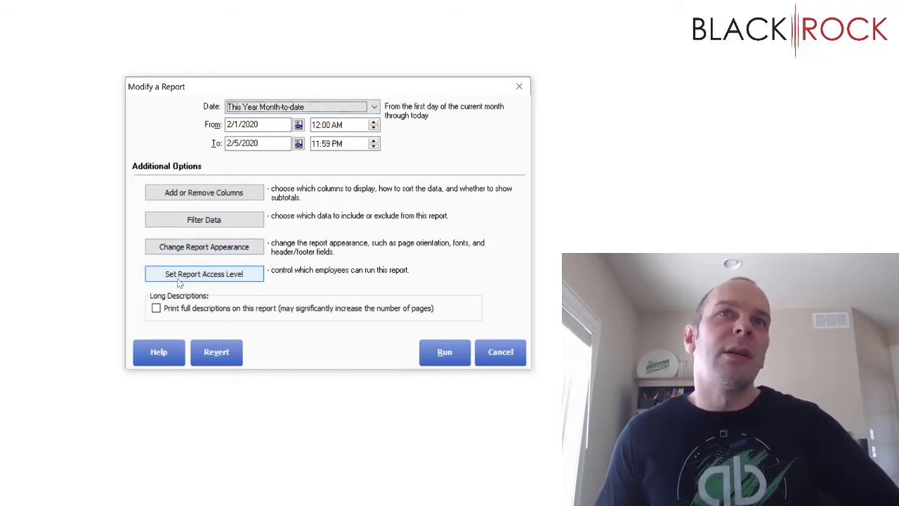
click(257, 279)
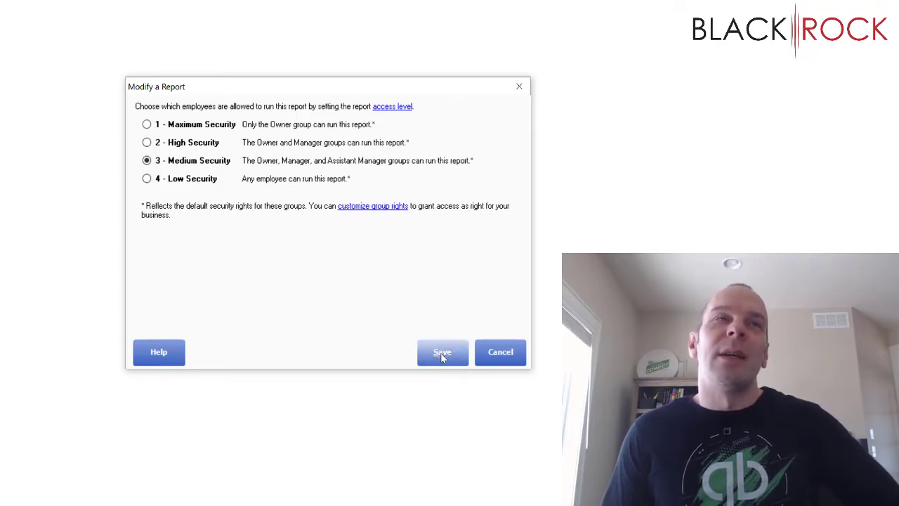
click(493, 352)
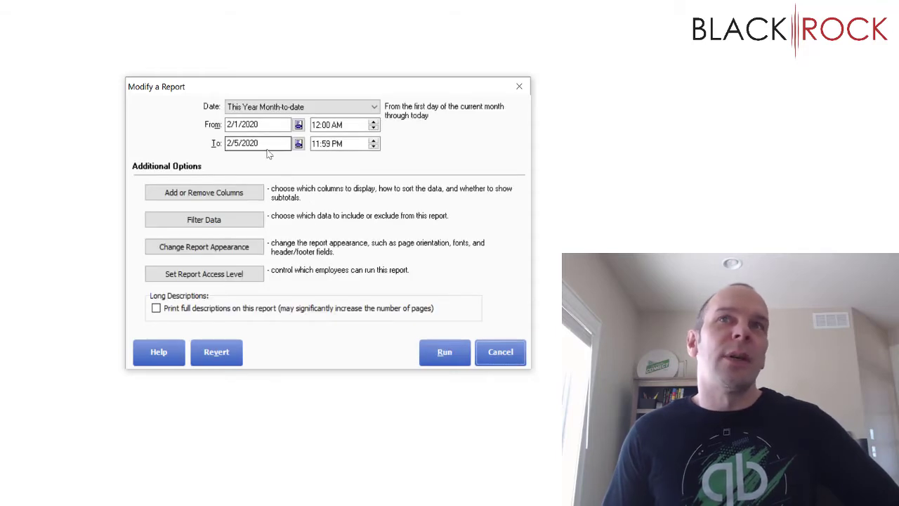
click(492, 351)
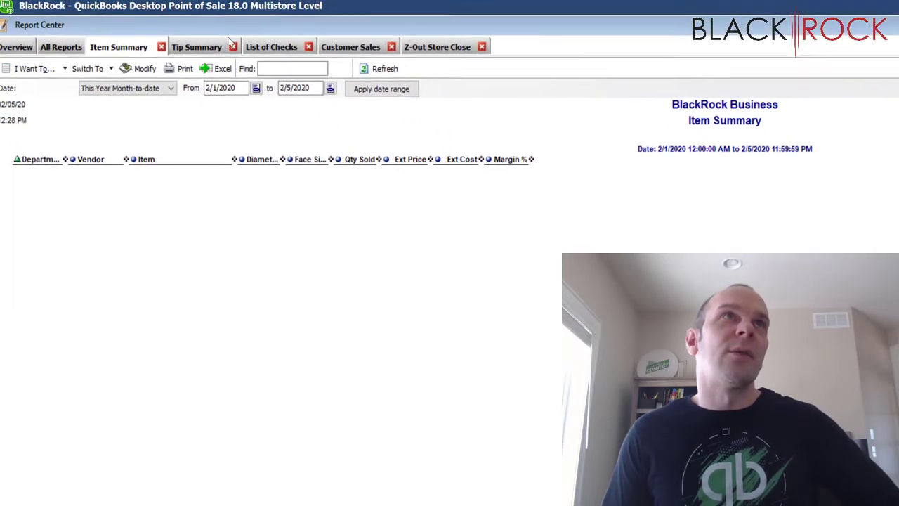
- Check the access level assigned to the Tip Summary report, leaving its settings without saving
click(210, 49)
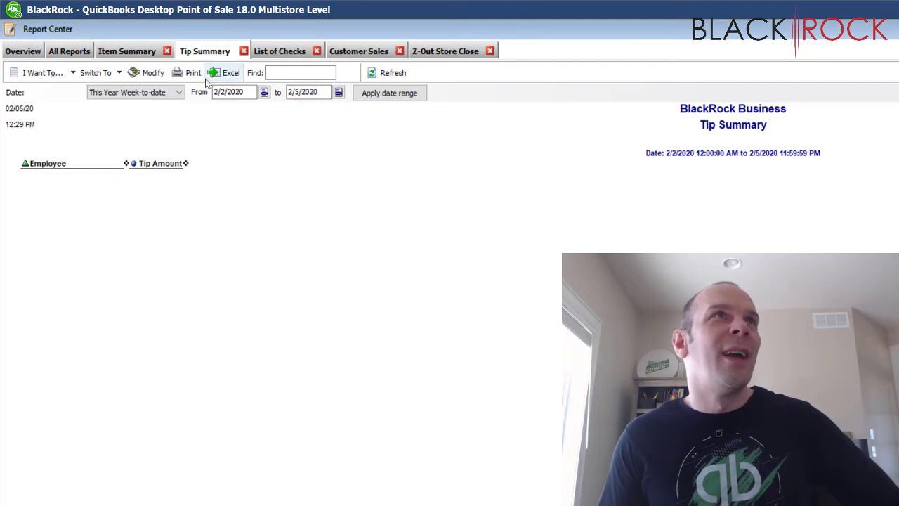
click(152, 73)
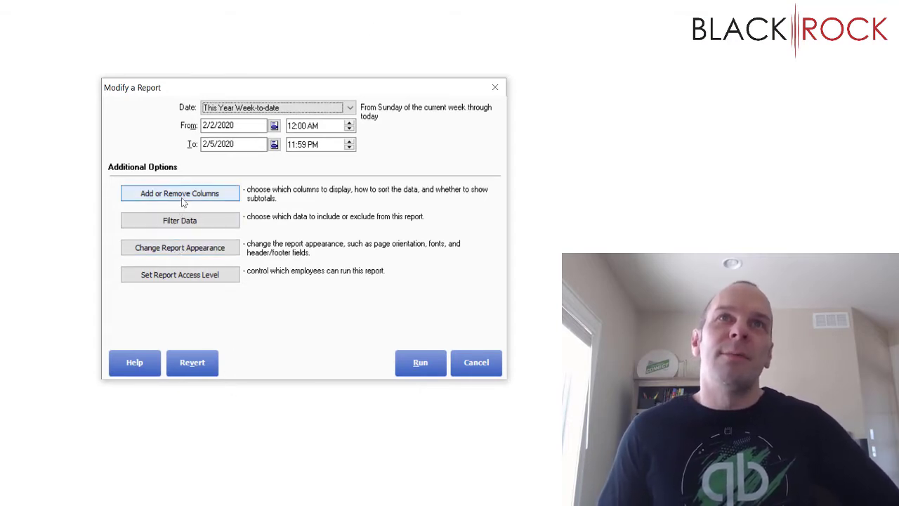
click(210, 276)
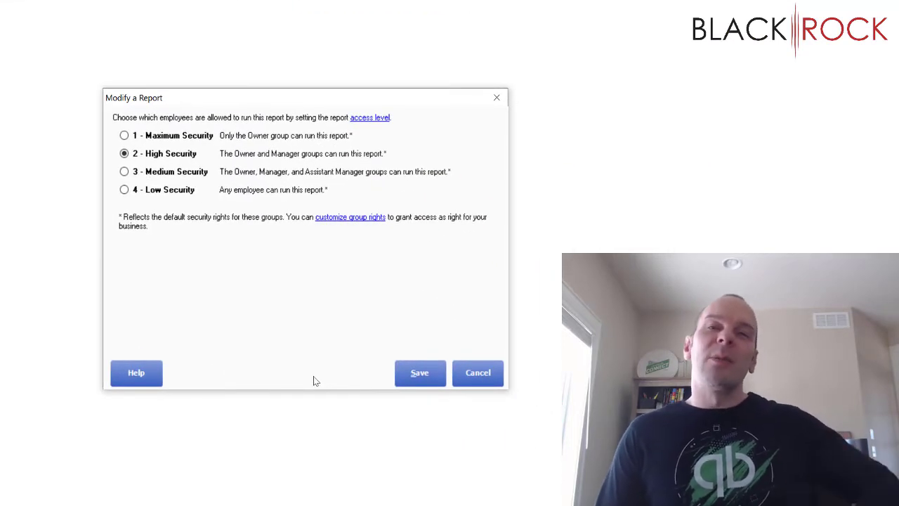
click(465, 373)
click(460, 372)
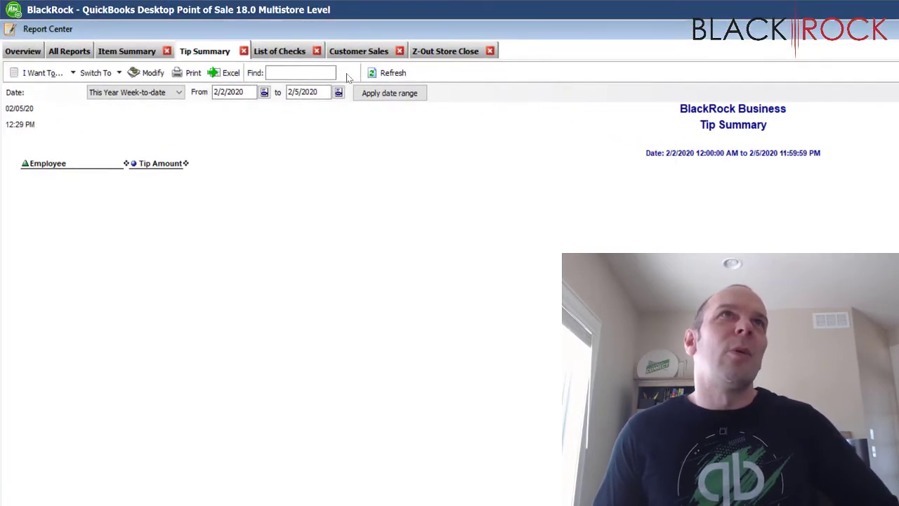
- Check the access level assigned to the List of Checks report, leaving its settings without saving
click(305, 54)
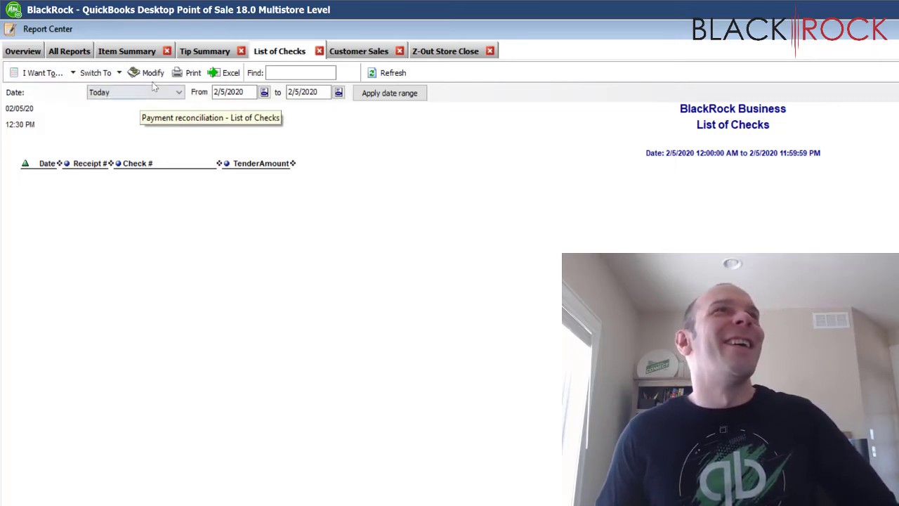
click(151, 73)
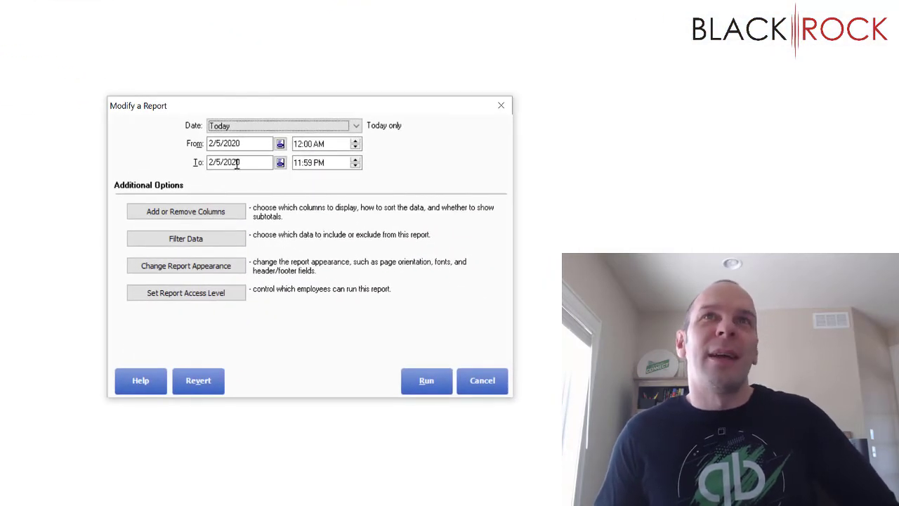
click(236, 292)
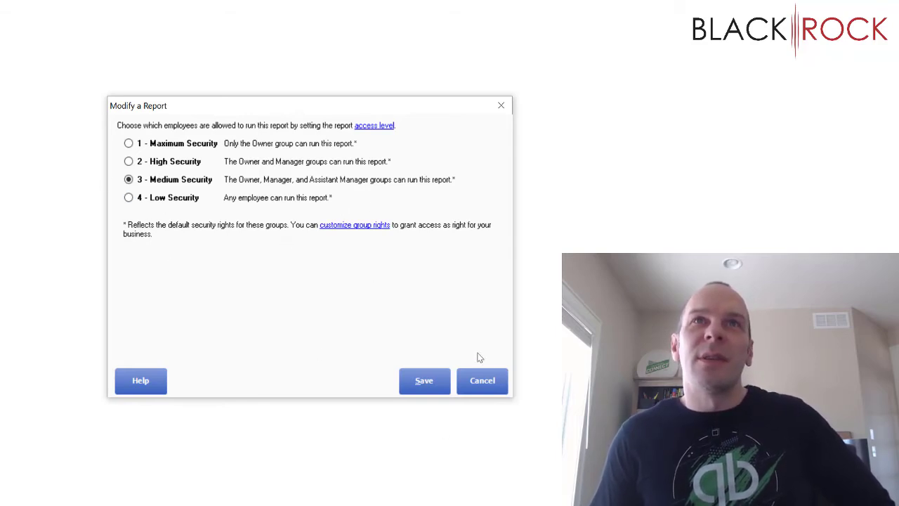
click(493, 388)
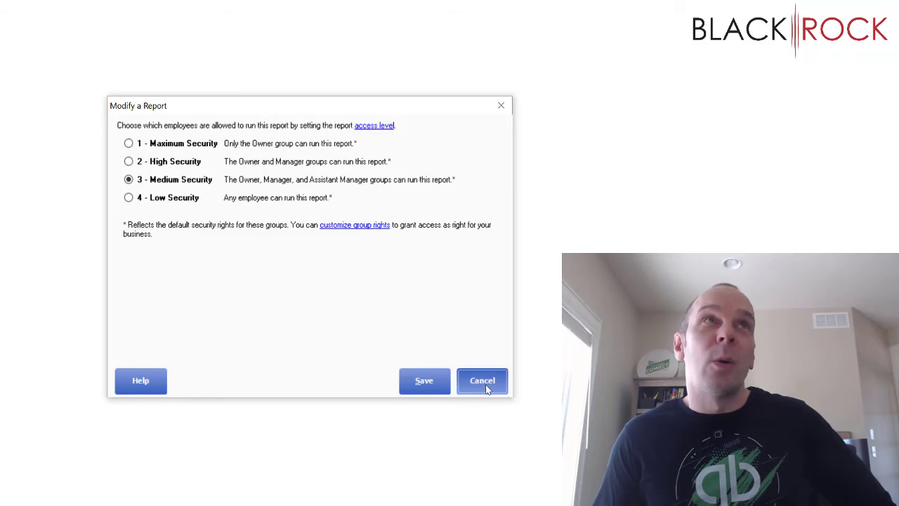
click(477, 383)
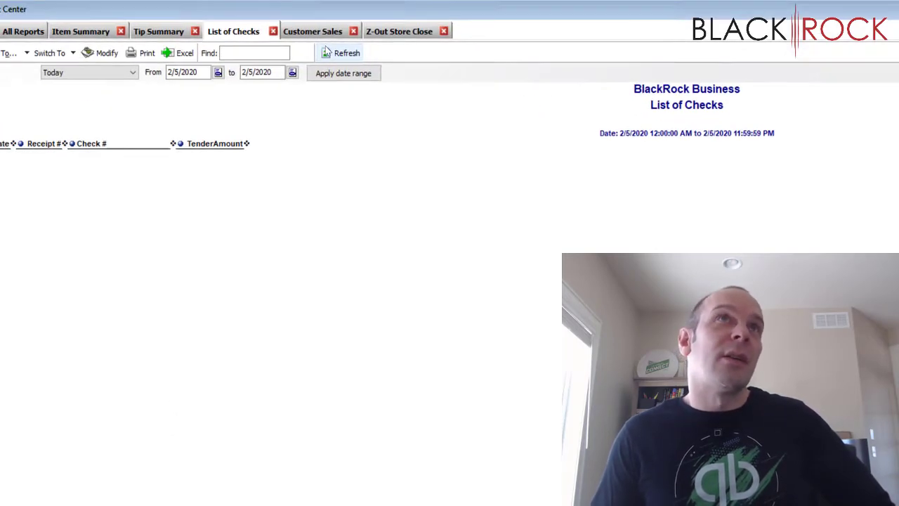
- Check the access level assigned to the Customer Sales report, leaving its settings without saving
click(325, 32)
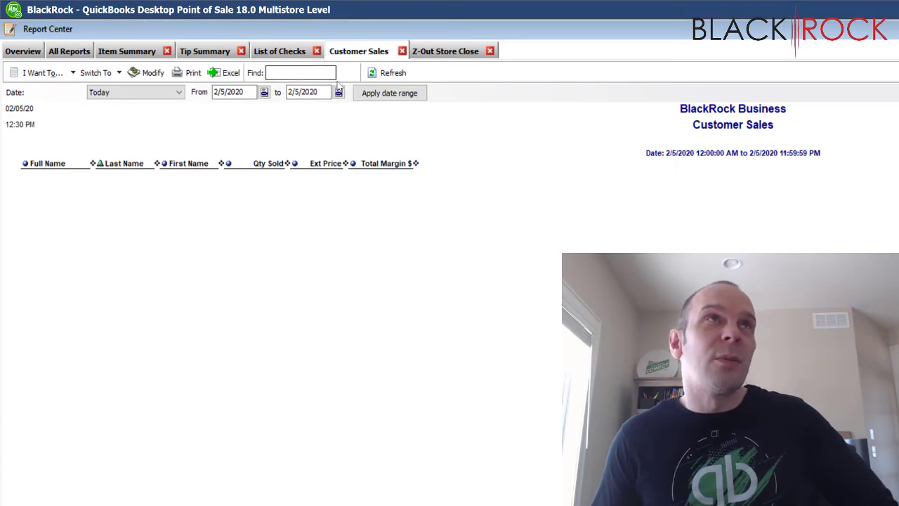
click(149, 72)
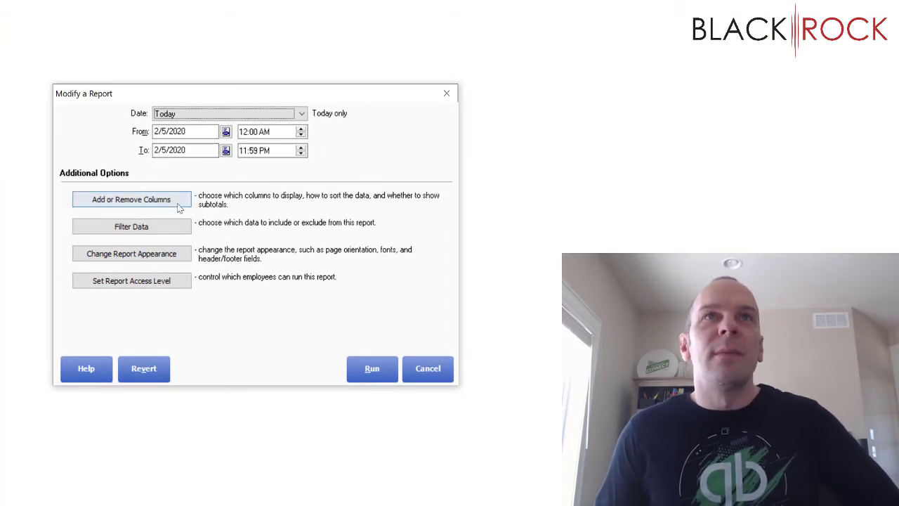
click(156, 288)
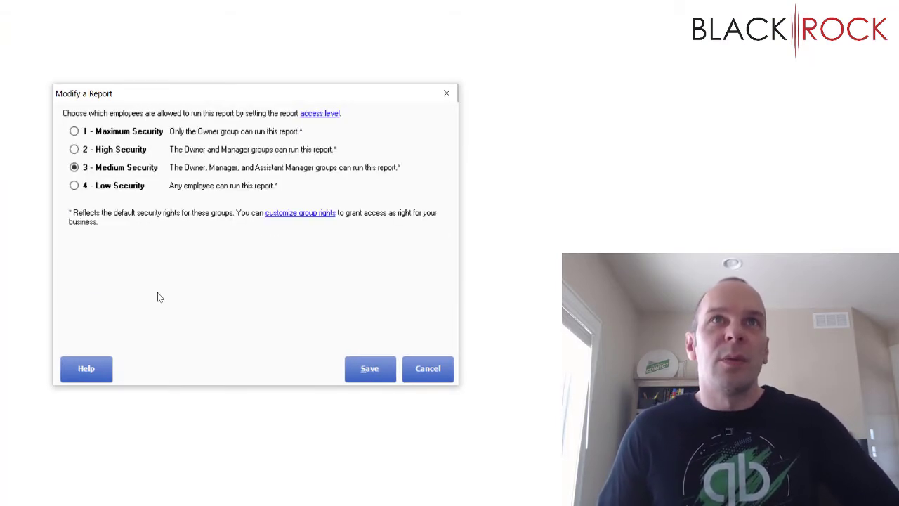
click(409, 361)
click(414, 359)
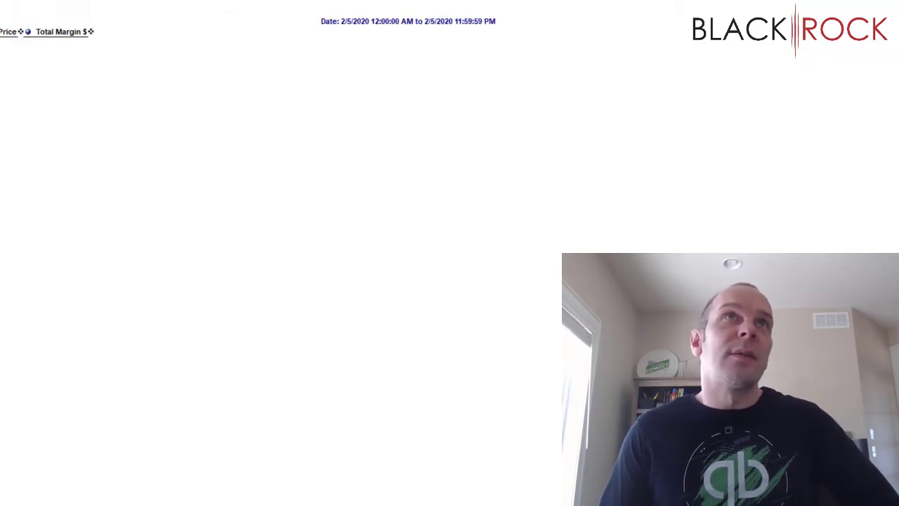
- Check the access level assigned to the Z-Out Store Close report, leaving its settings without saving
click(469, 53)
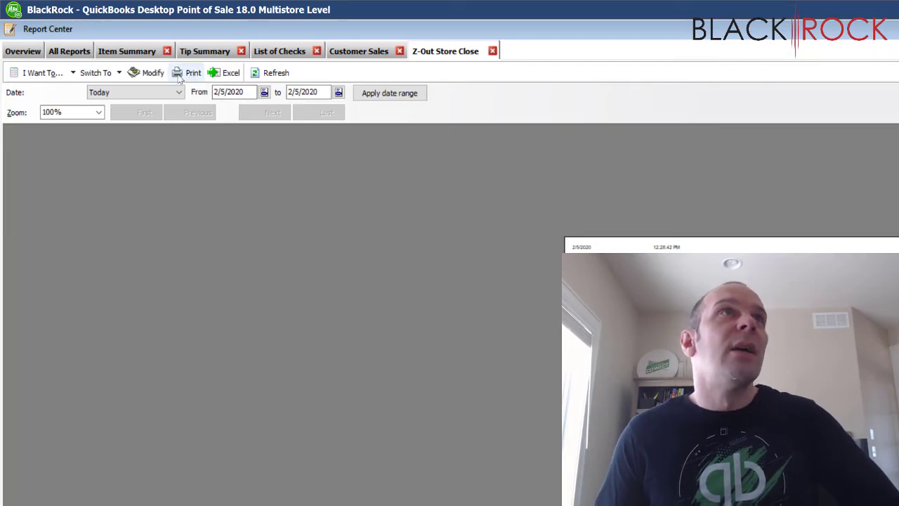
click(152, 73)
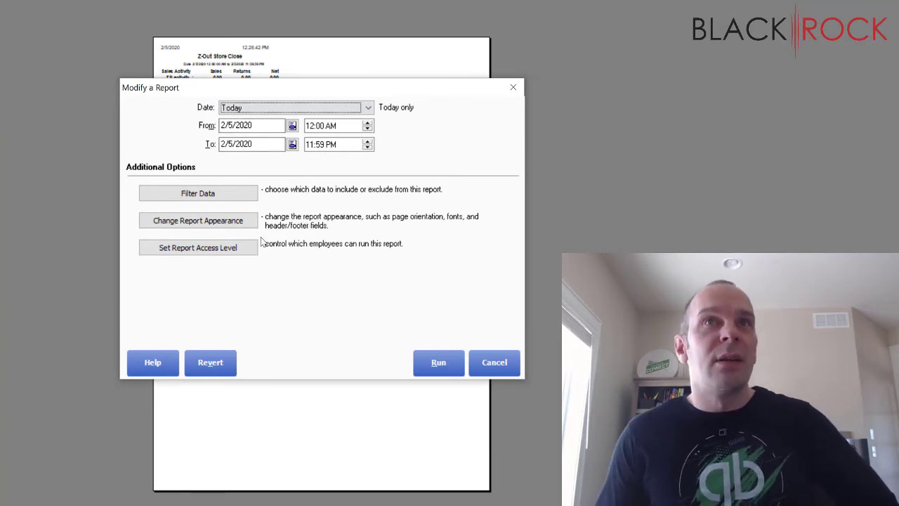
click(184, 248)
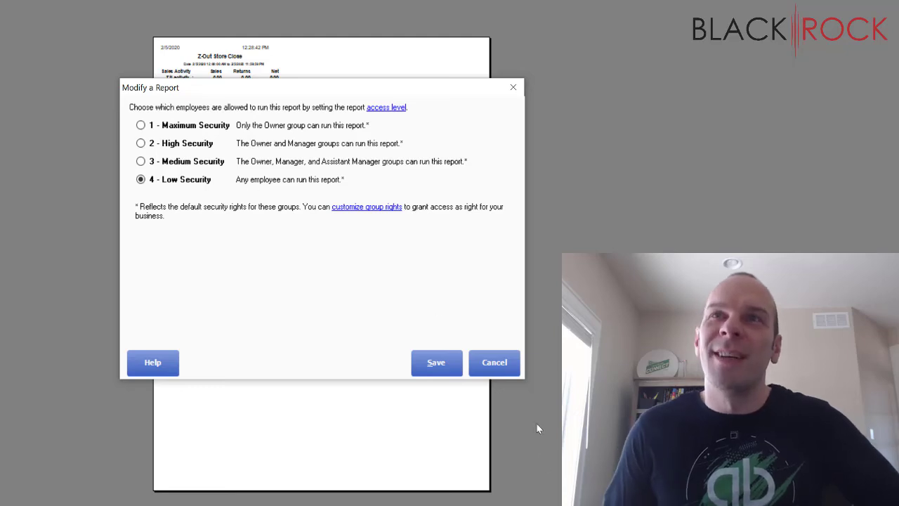
click(496, 366)
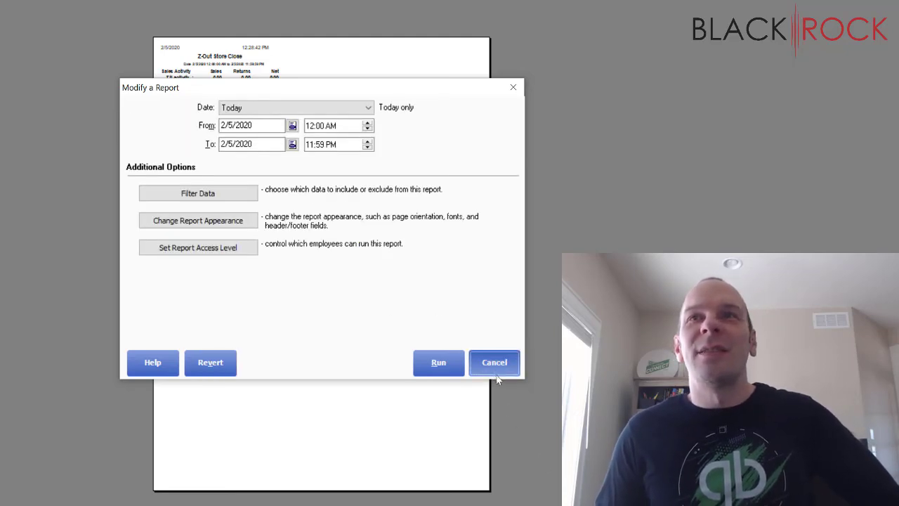
click(495, 365)
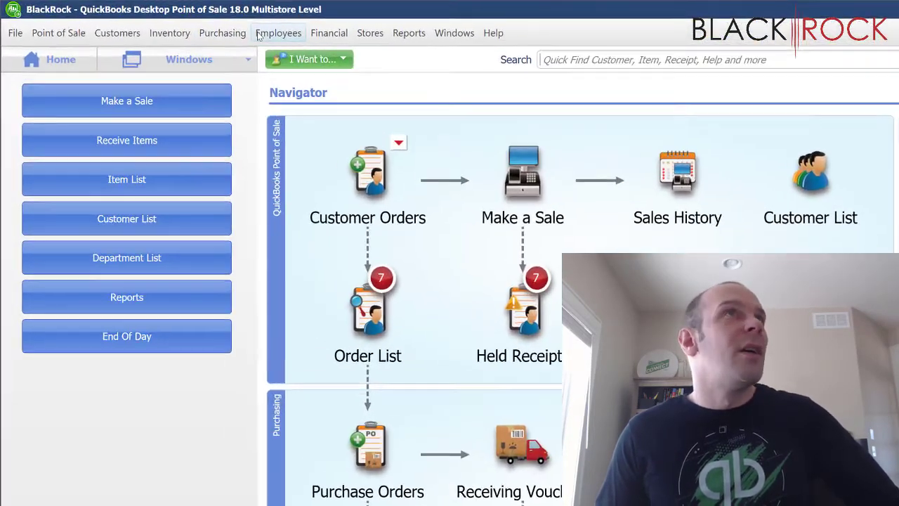
- Open the employee security rights and filter the list to show only the Reports rights
click(168, 21)
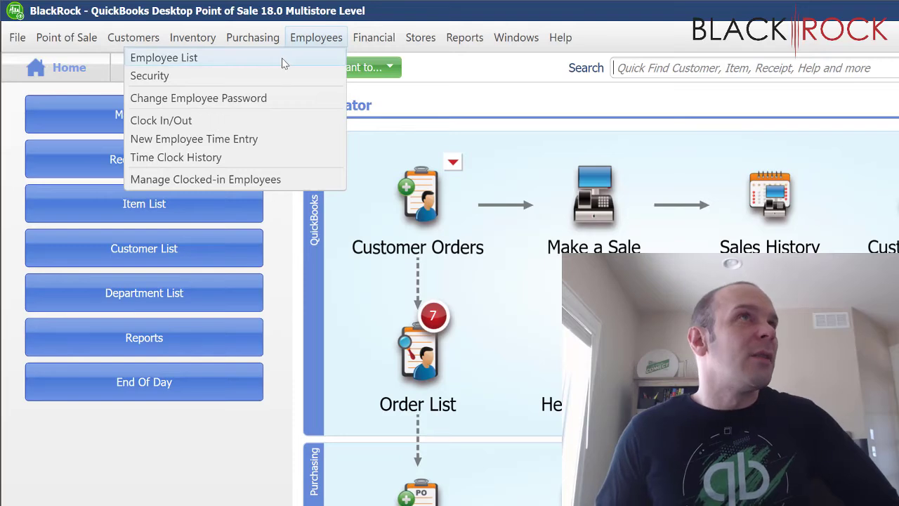
click(277, 75)
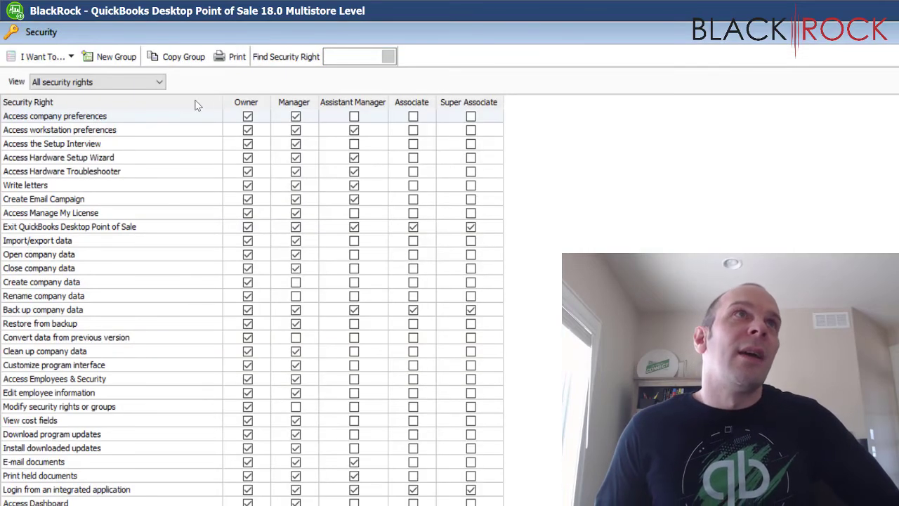
click(156, 83)
click(129, 135)
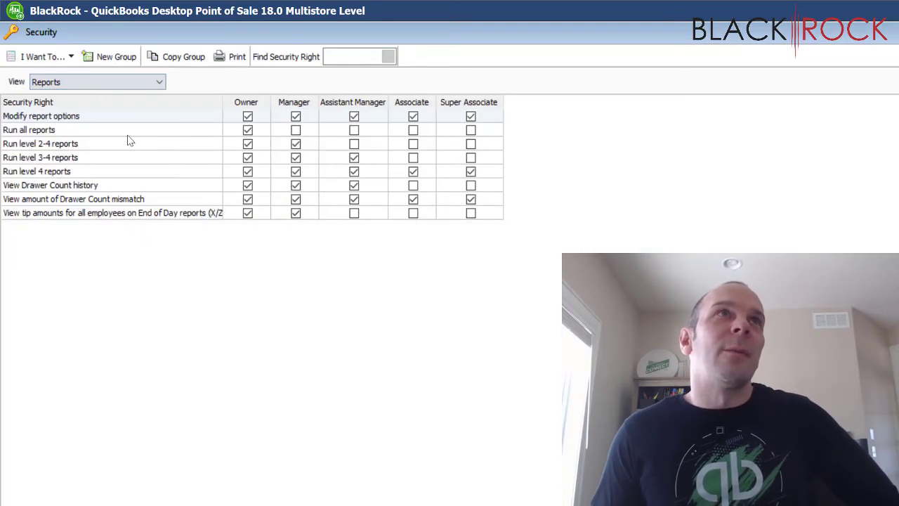